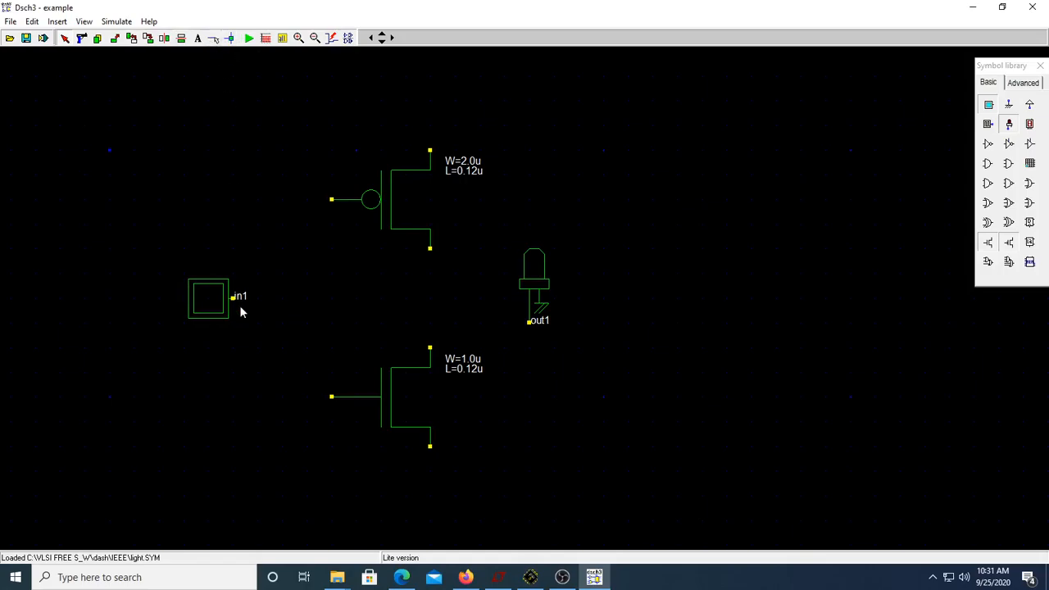
Step: Wire the in1 input button to the gates of both the pMOS and the nMOS transistor
left_click(212, 39)
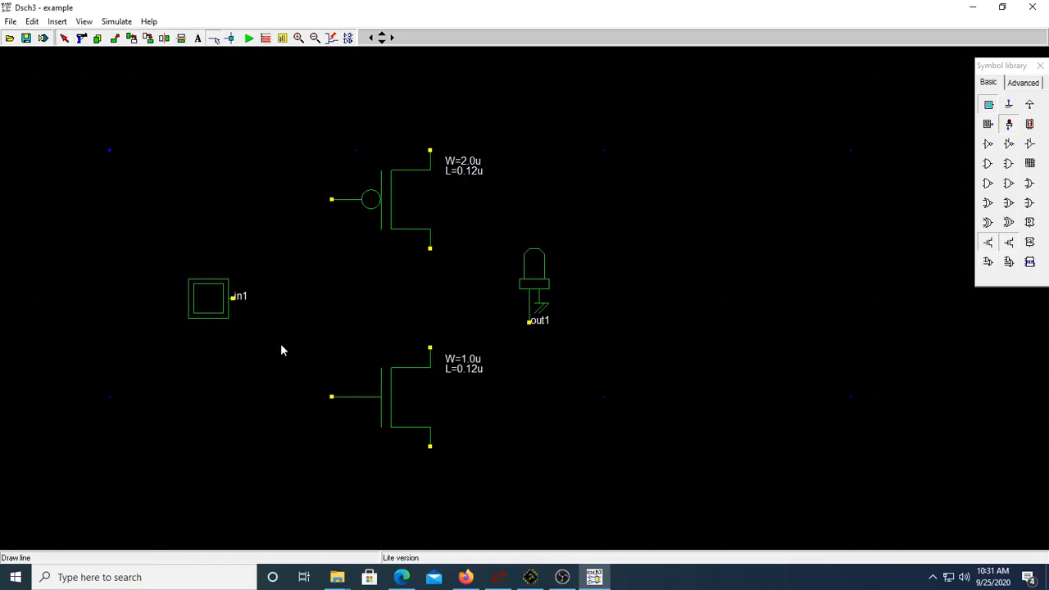
left_click(234, 299)
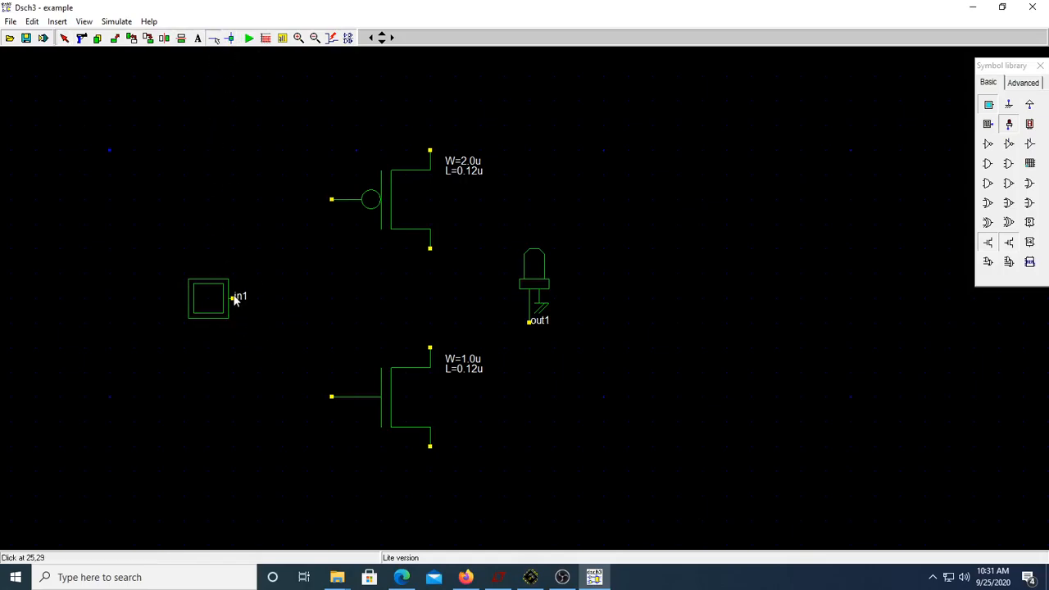
left_click(331, 200)
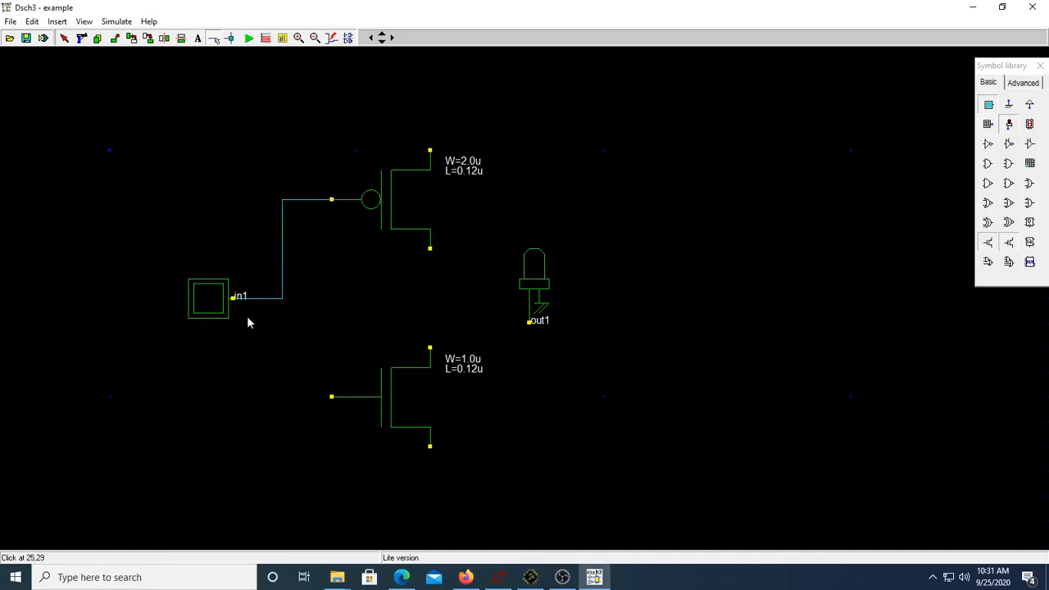
left_click(331, 398)
left_click(269, 300)
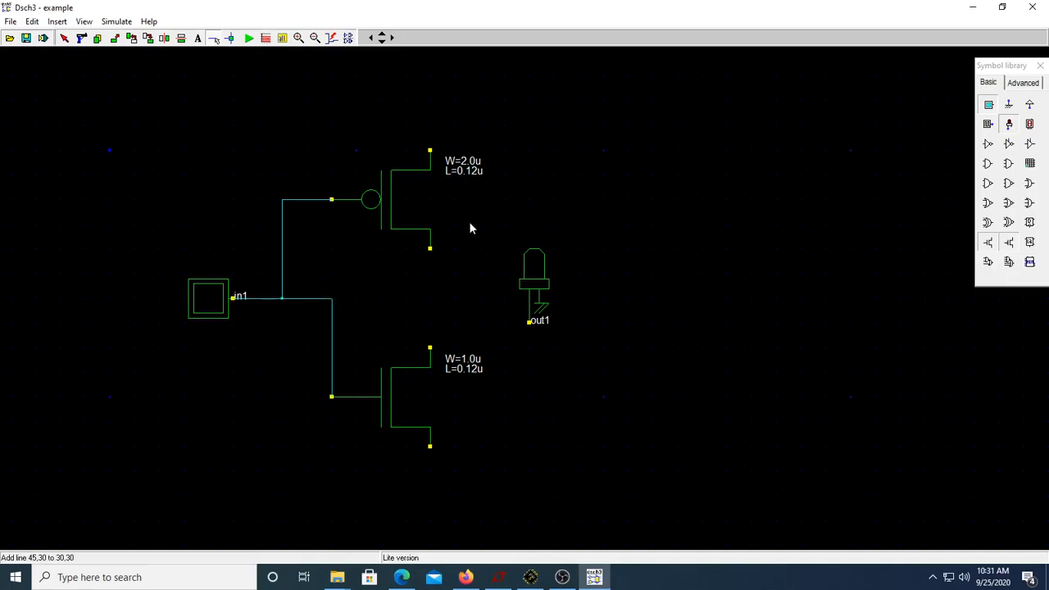
Step: Connect the pMOS drain to the nMOS drain and wire the out1 light to that connection
left_click(431, 249)
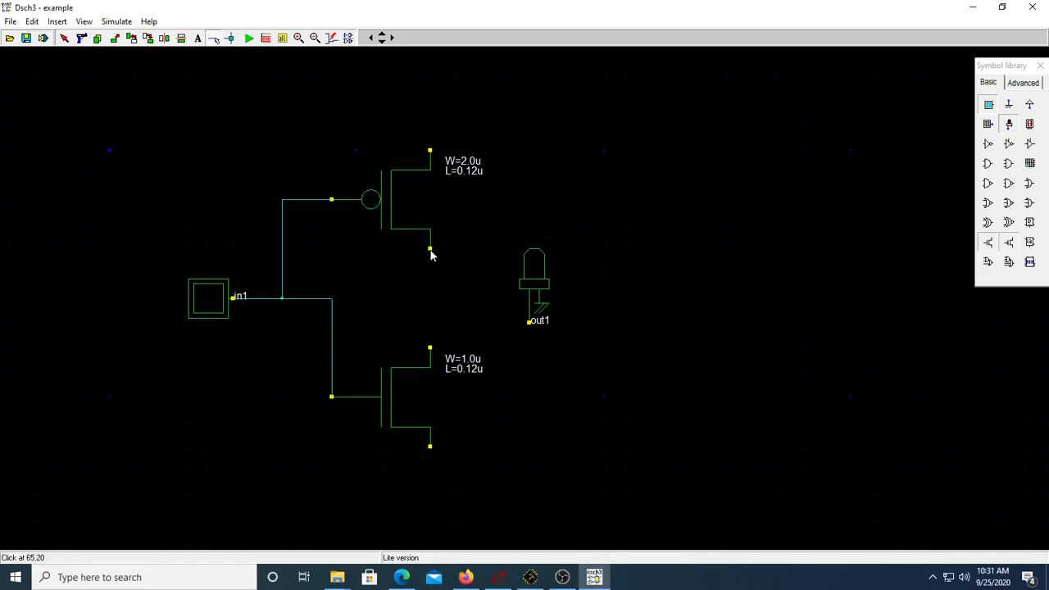
left_click(431, 347)
left_click(530, 323)
left_click(429, 324)
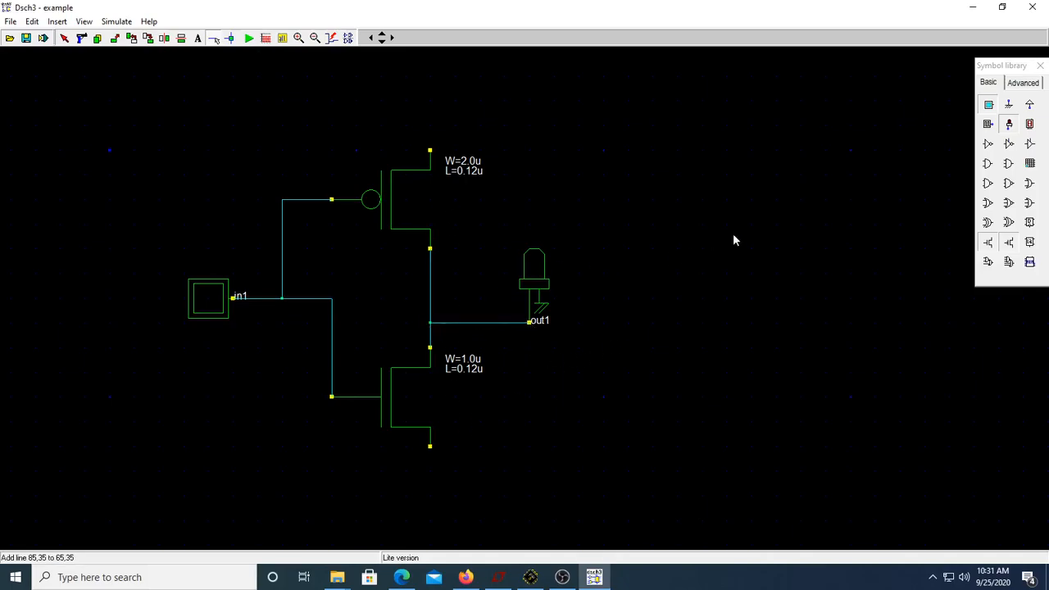
Step: Place a ground symbol below the nMOS transistor and a supply symbol above the pMOS transistor
left_click(1010, 105)
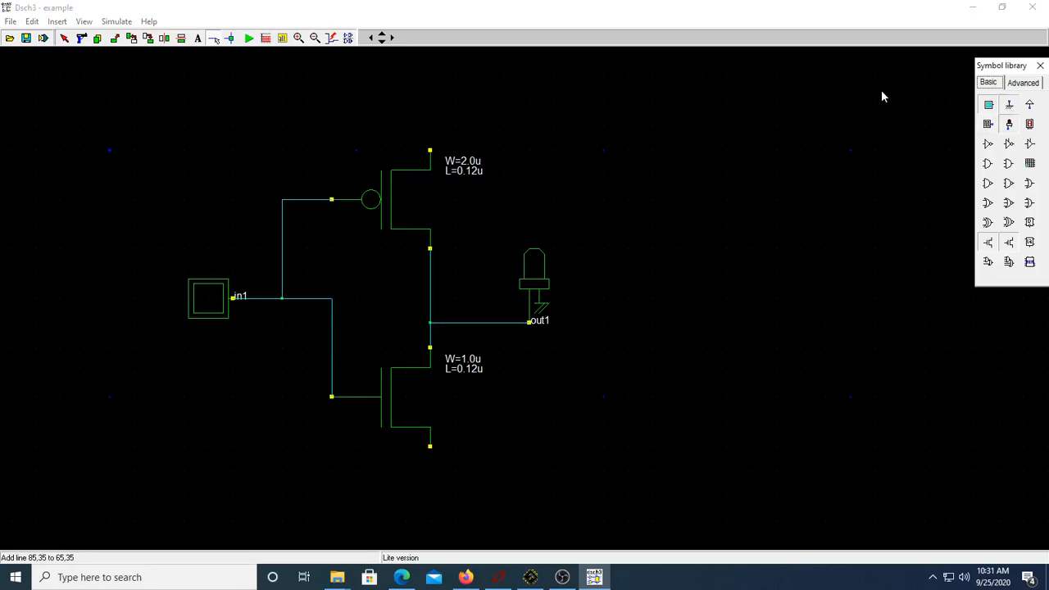
left_click(435, 502)
left_click(1031, 105)
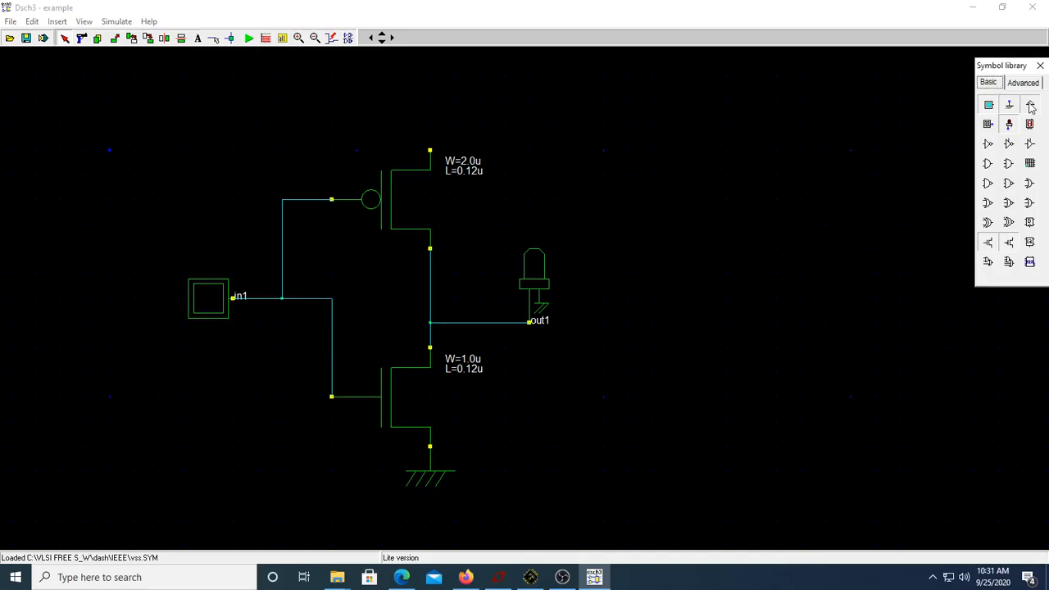
left_click_drag(455, 118, 435, 104)
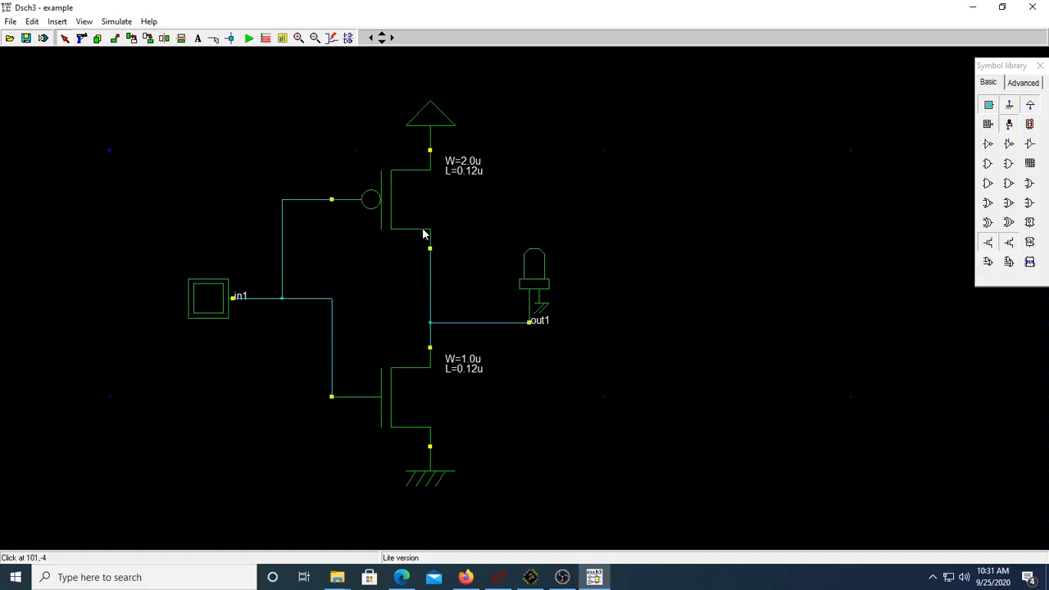
Step: Turn on the pin names and symbol title display for the pMOS transistor in its properties
left_click(400, 208)
double_click(391, 206)
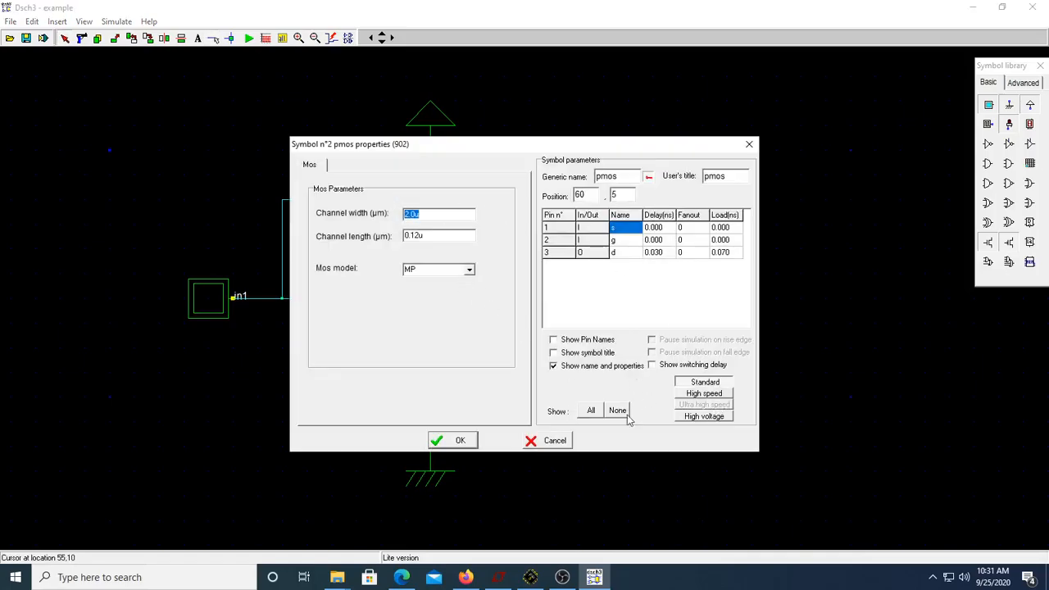
left_click(553, 353)
left_click(553, 339)
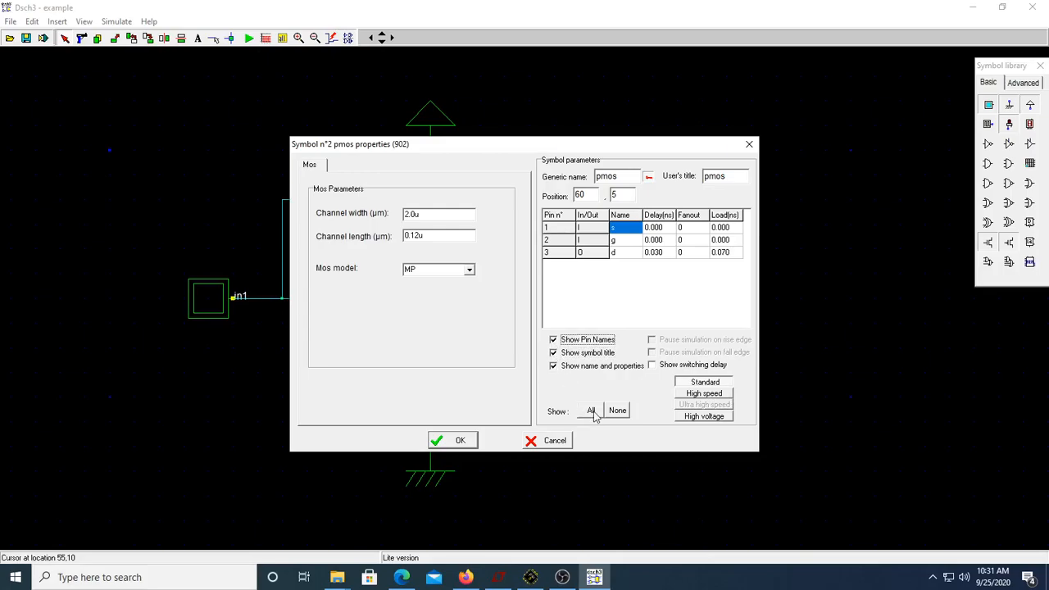
left_click_drag(516, 150, 825, 136)
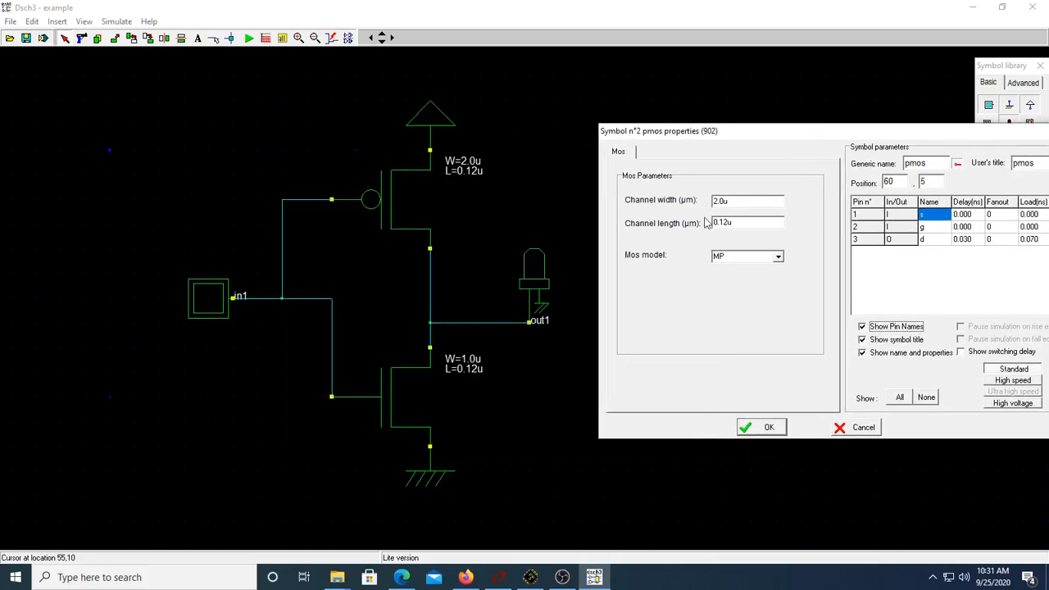
left_click(762, 427)
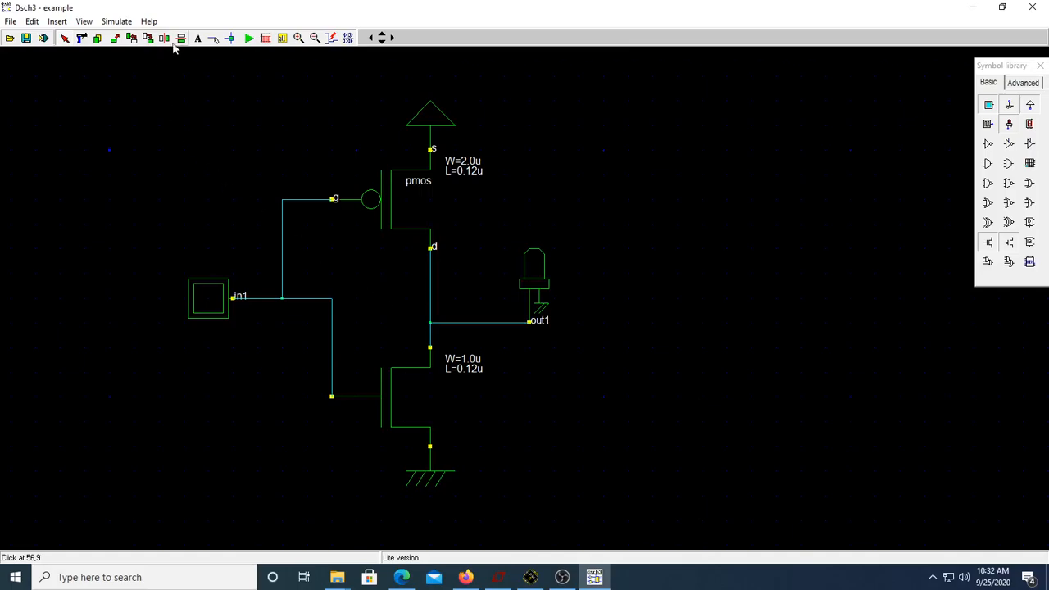
Step: Run the inverter simulation and toggle the in1 button repeatedly to check how out1 responds
left_click(249, 38)
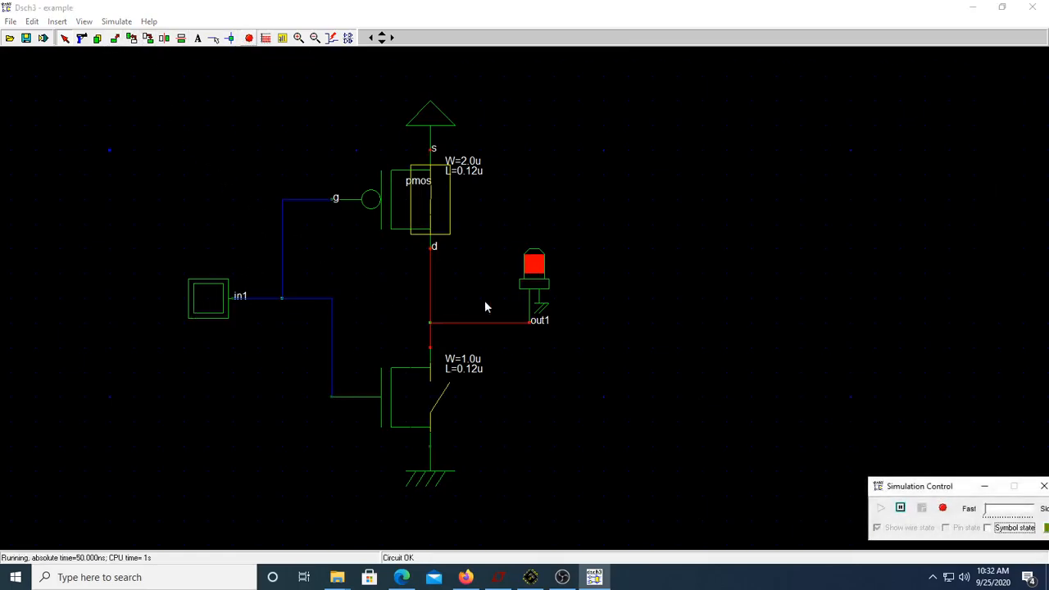
left_click(213, 300)
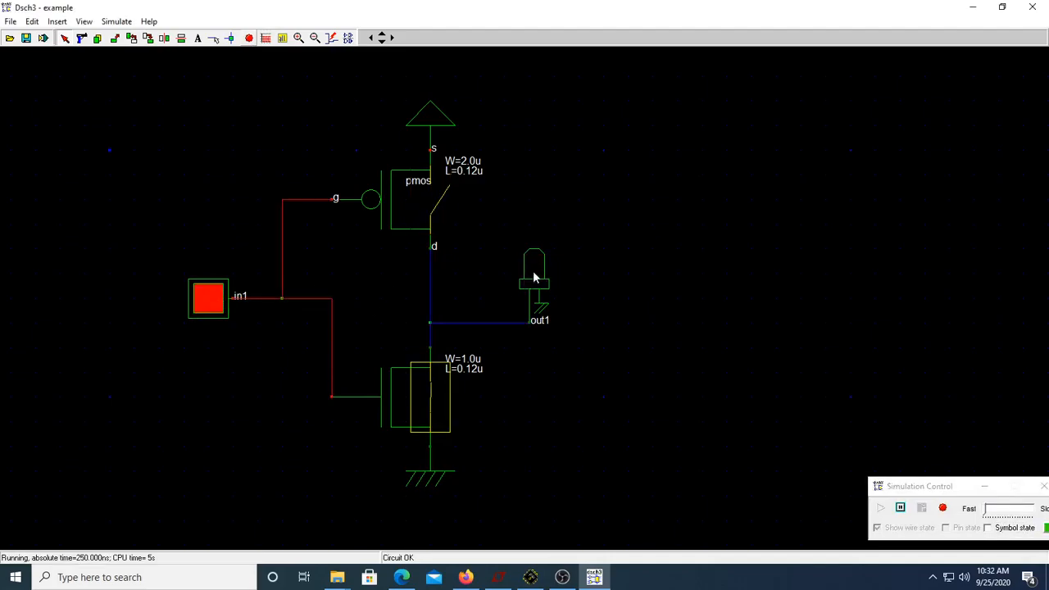
left_click(208, 309)
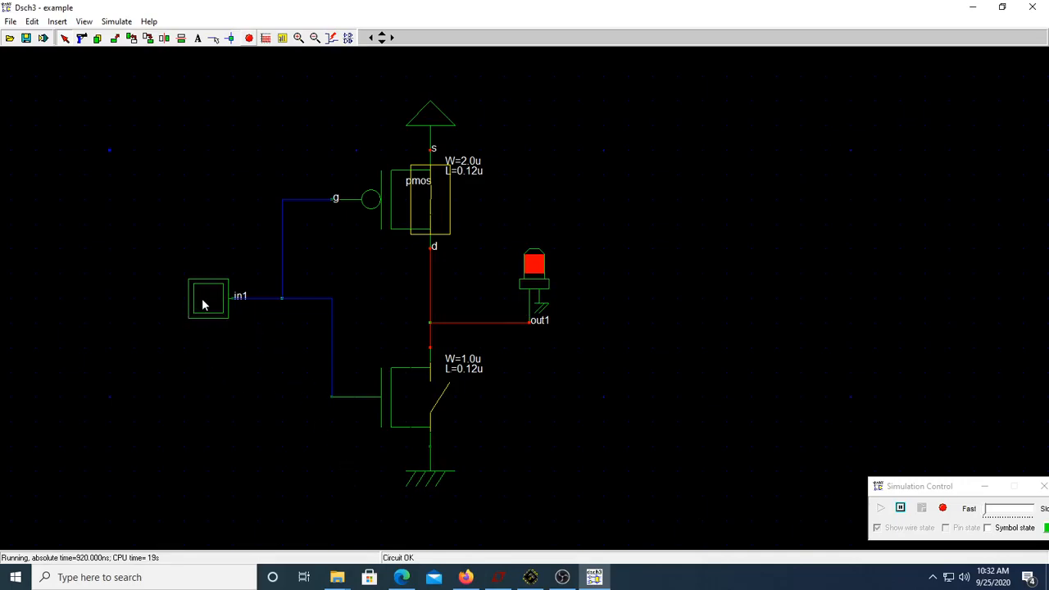
left_click(208, 308)
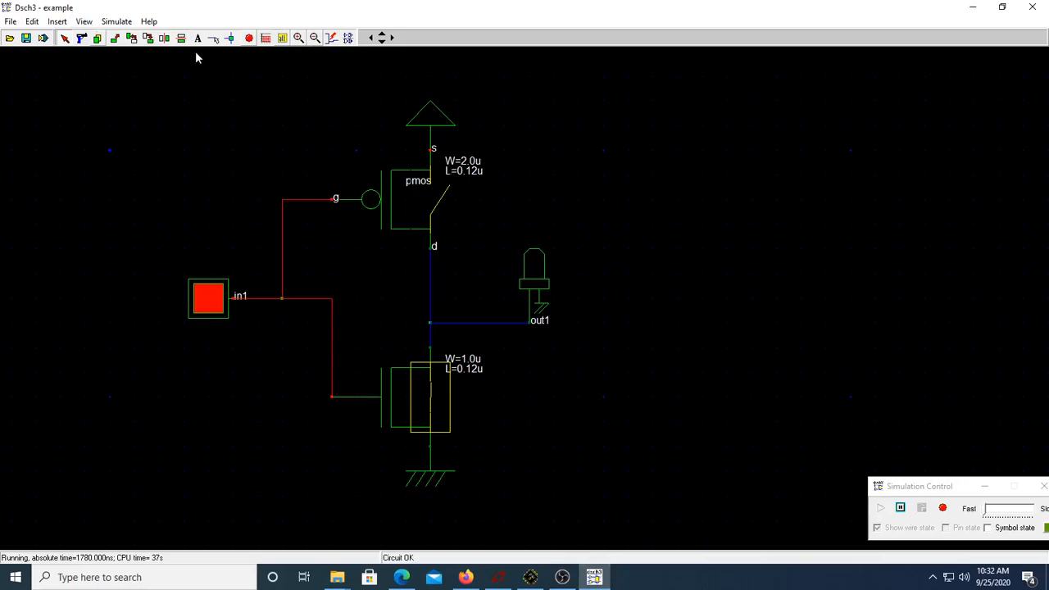
Step: Examine the timing diagrams of in1 and out1, moving the window aside and closing it when finished
left_click(266, 39)
left_click_drag(510, 148, 608, 127)
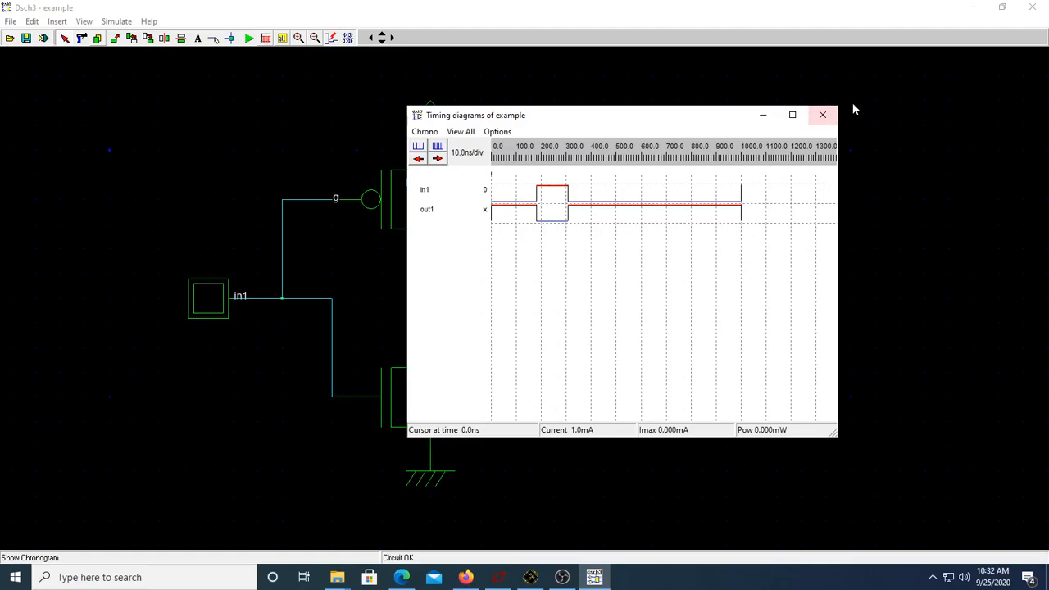
left_click(824, 115)
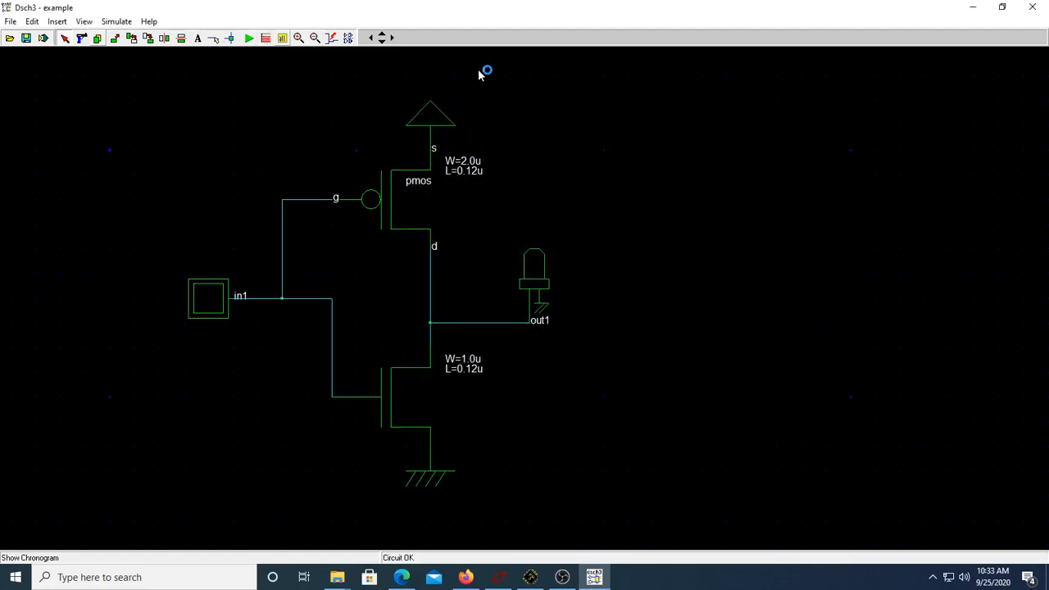
Step: Bring back the symbol library and delete the ground symbol below the nMOS transistor
left_click(349, 38)
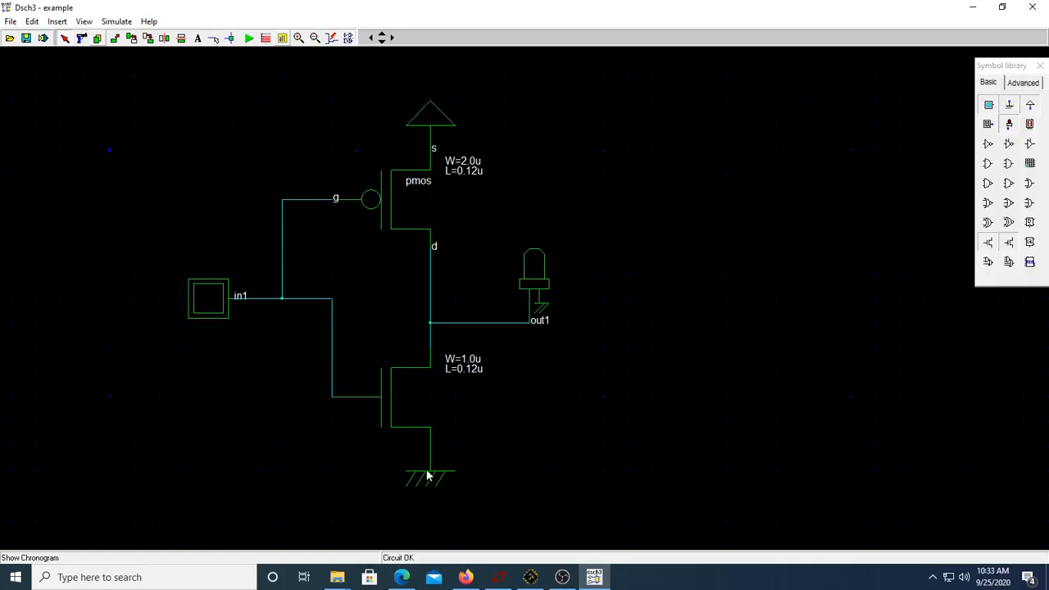
left_click(82, 38)
left_click(425, 478)
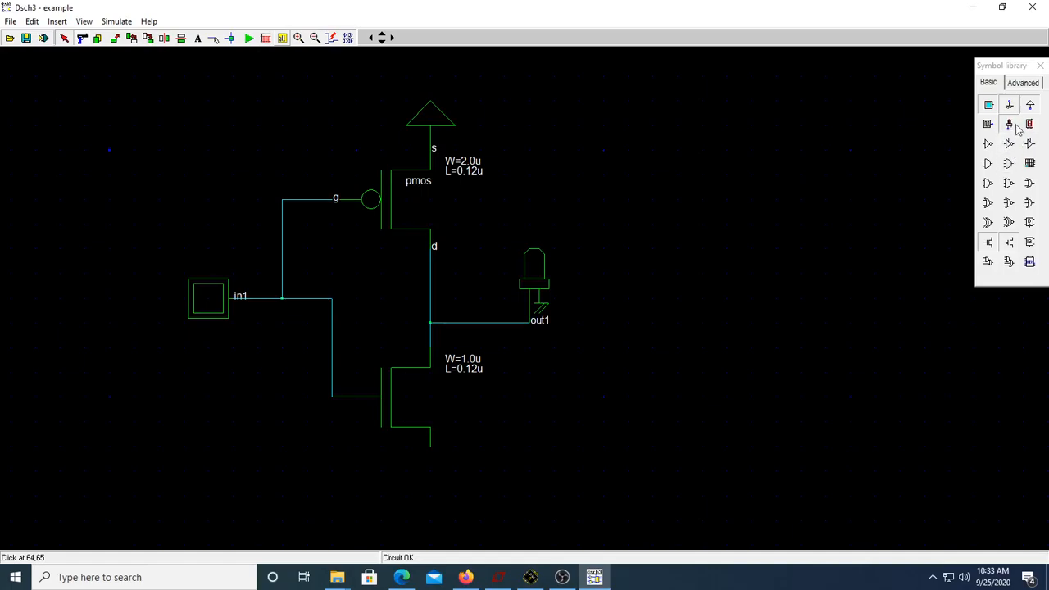
Step: Place a second nMOS transistor directly below the existing one, in line with it
left_click(988, 243)
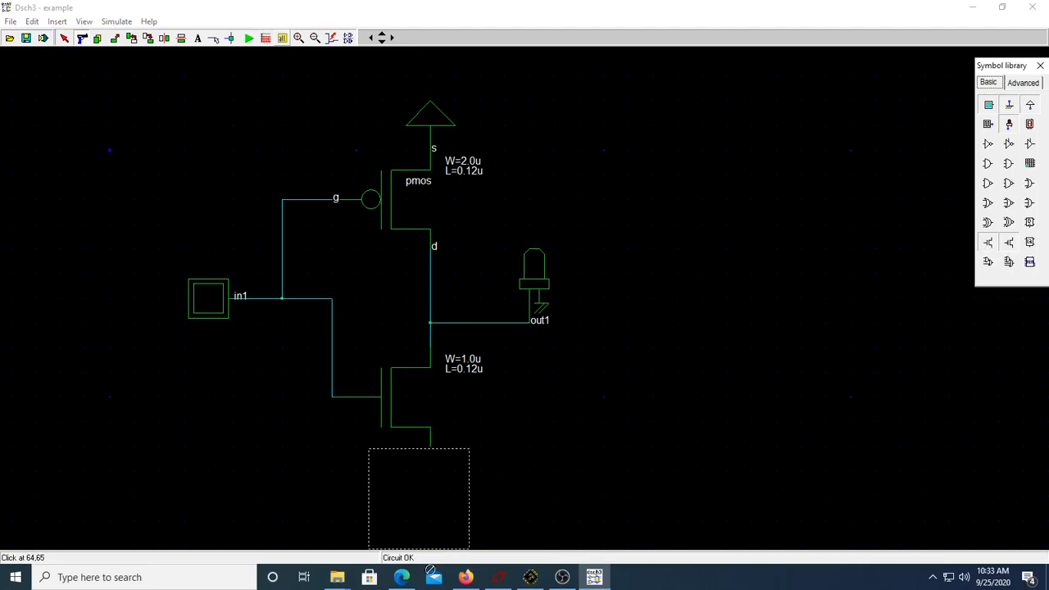
left_click(438, 497)
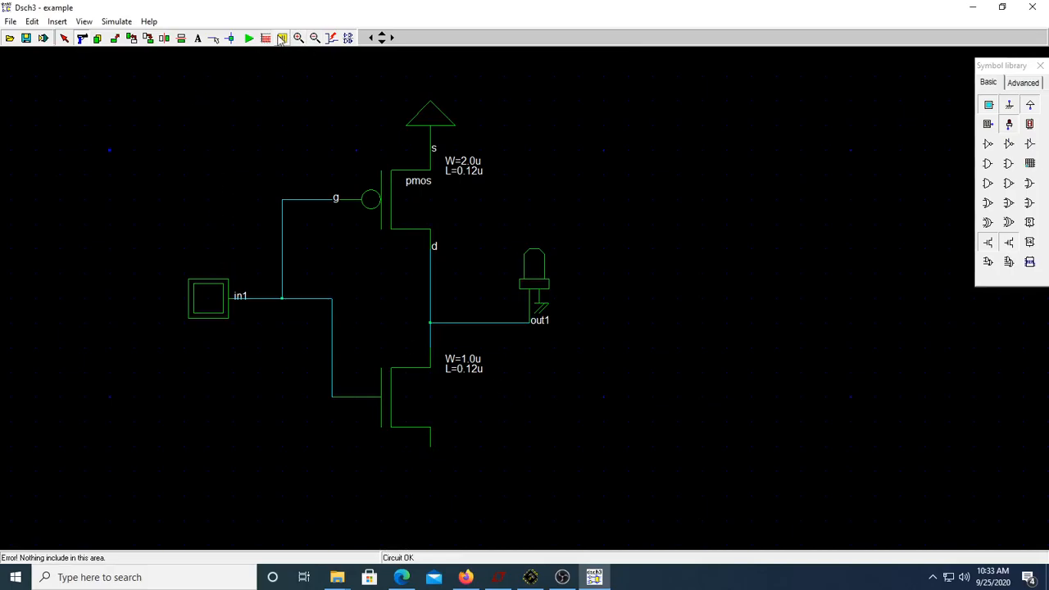
left_click(315, 38)
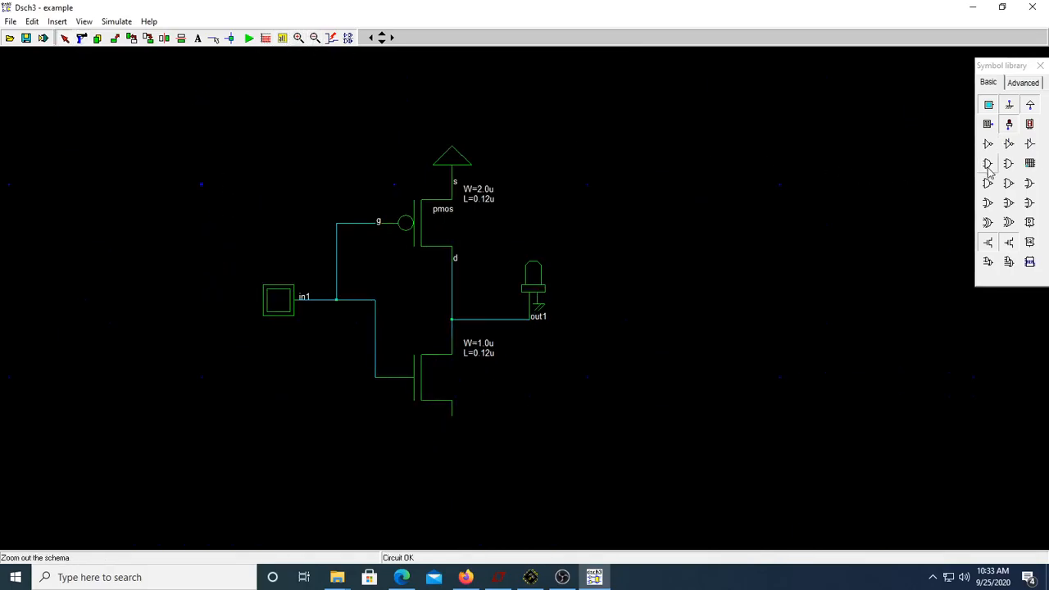
left_click(988, 243)
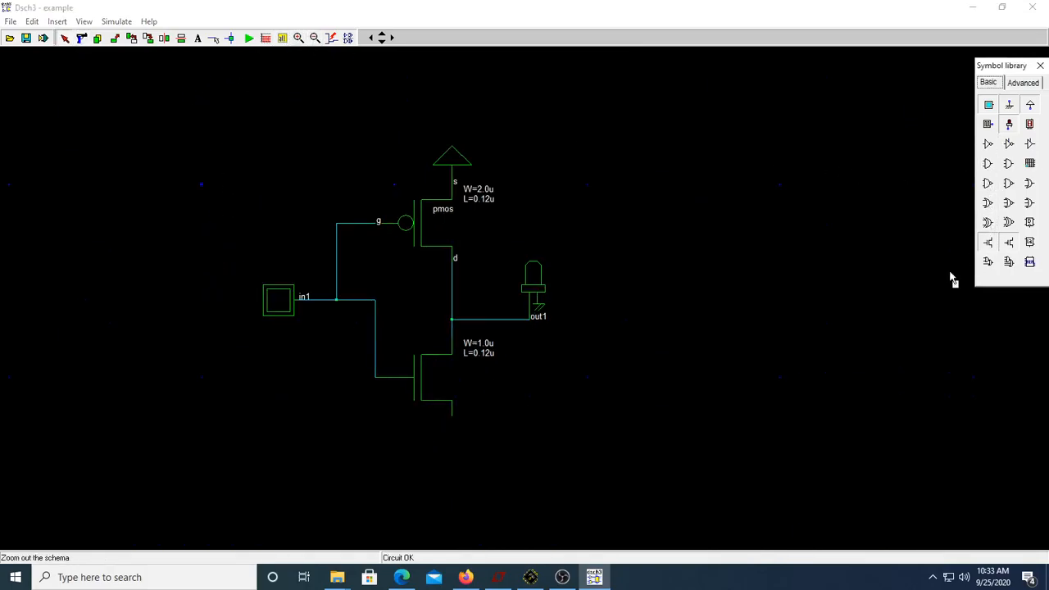
left_click(458, 512)
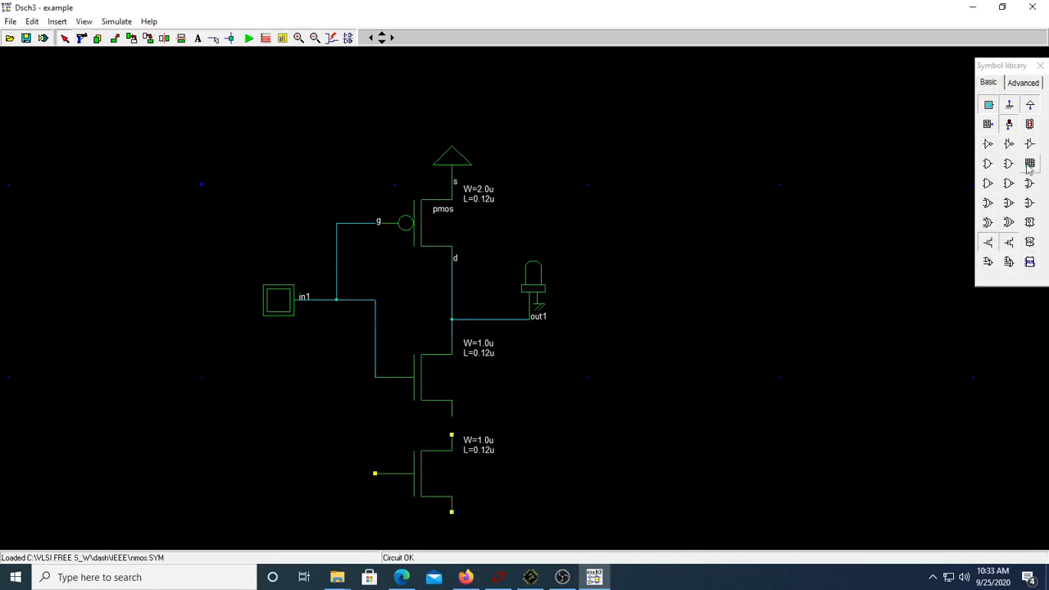
Step: Place a second pMOS transistor to the right of the first and a ground symbol under the lower nMOS
left_click(990, 261)
left_click(646, 264)
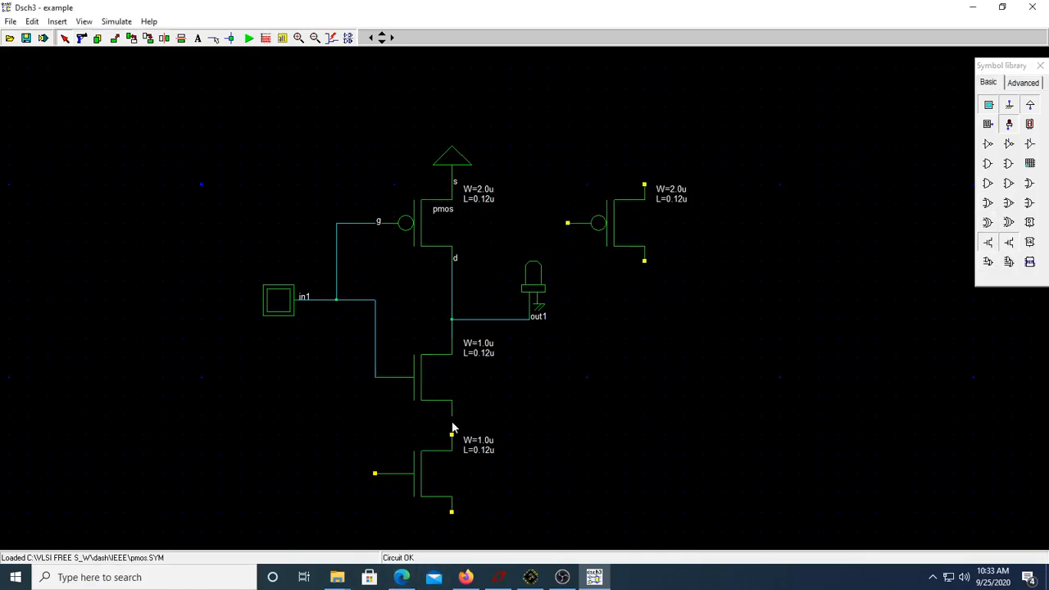
left_click(1009, 108)
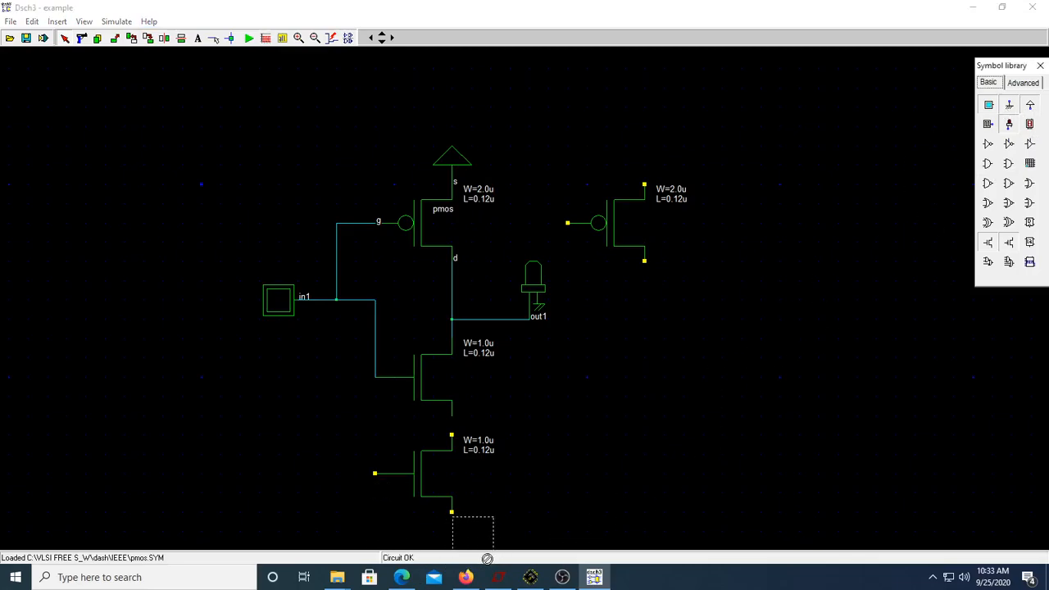
left_click(473, 557)
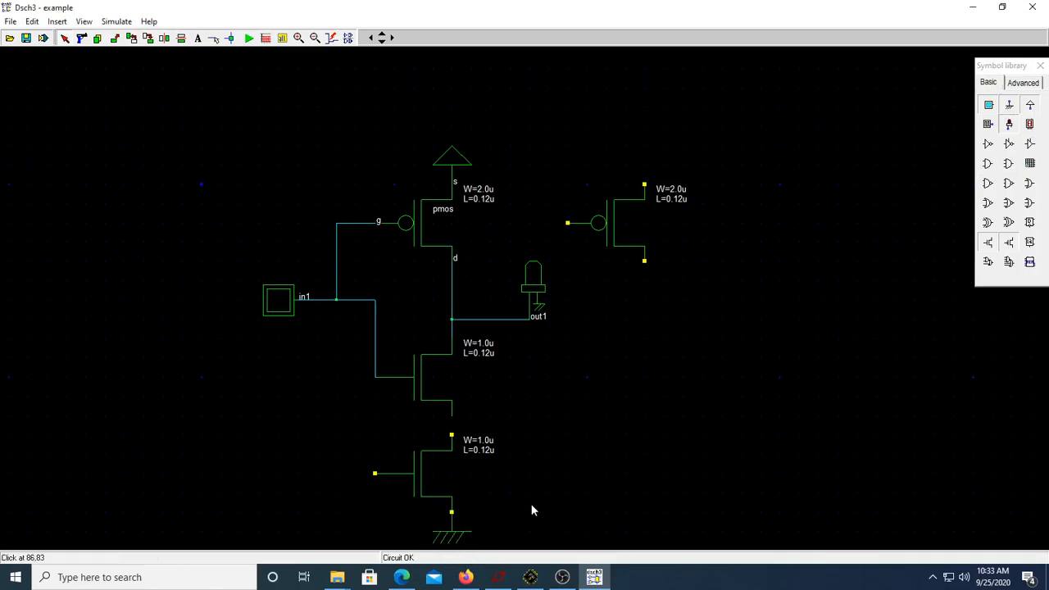
Step: Wire the two nMOS transistors in series and the second pMOS in parallel with the first
left_click(213, 38)
left_click_drag(454, 440, 456, 427)
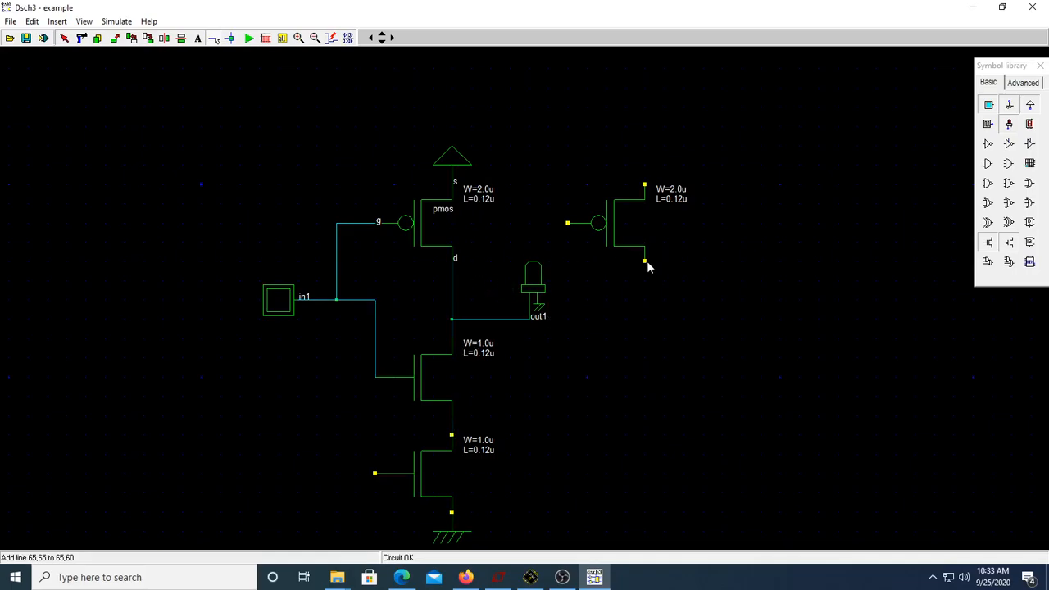
left_click_drag(644, 263, 449, 272)
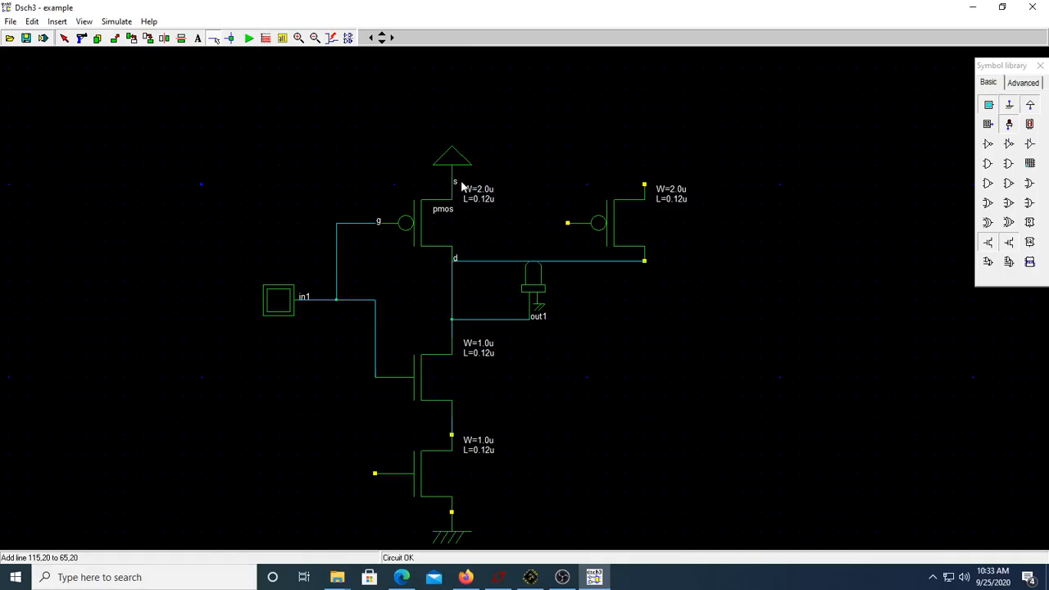
left_click_drag(645, 184, 450, 174)
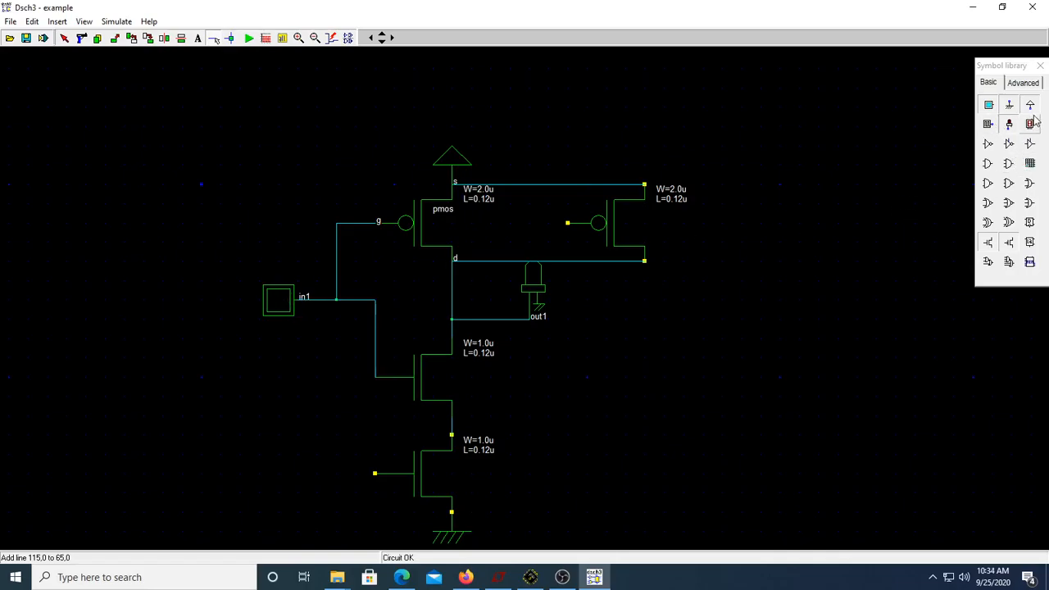
Step: Add a second input button to the schematic and position it directly above in1
left_click(991, 107)
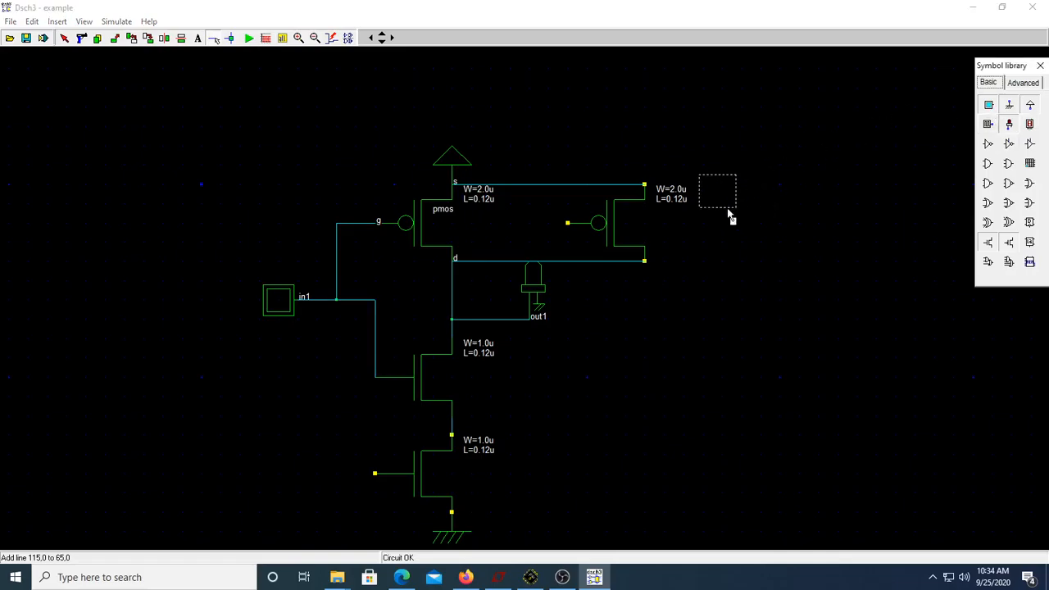
left_click(555, 245)
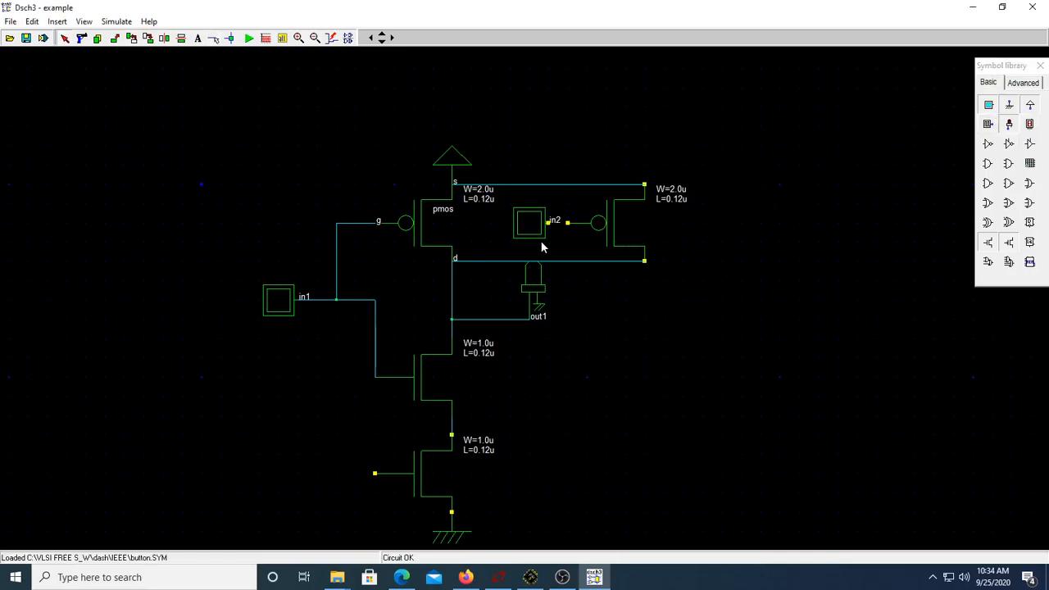
left_click_drag(535, 237, 274, 192)
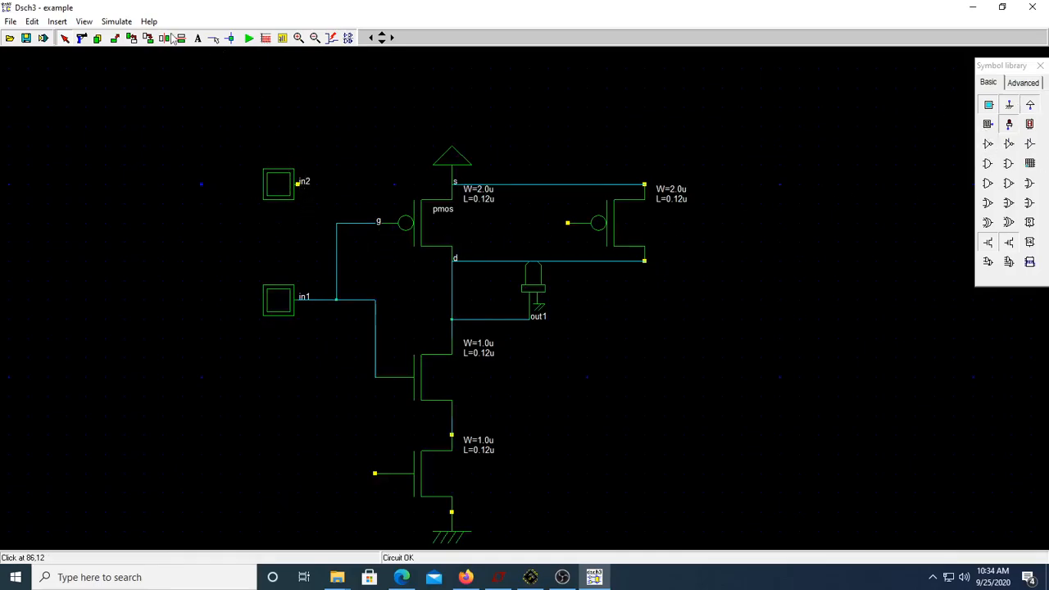
Step: Wire in2 to the gate of the second pMOS and to the gate of the lower nMOS
left_click(213, 37)
mouse_move(298, 183)
left_mouse_down()
mouse_move(316, 152)
mouse_move(526, 118)
mouse_move(575, 218)
mouse_move(568, 228)
left_mouse_up()
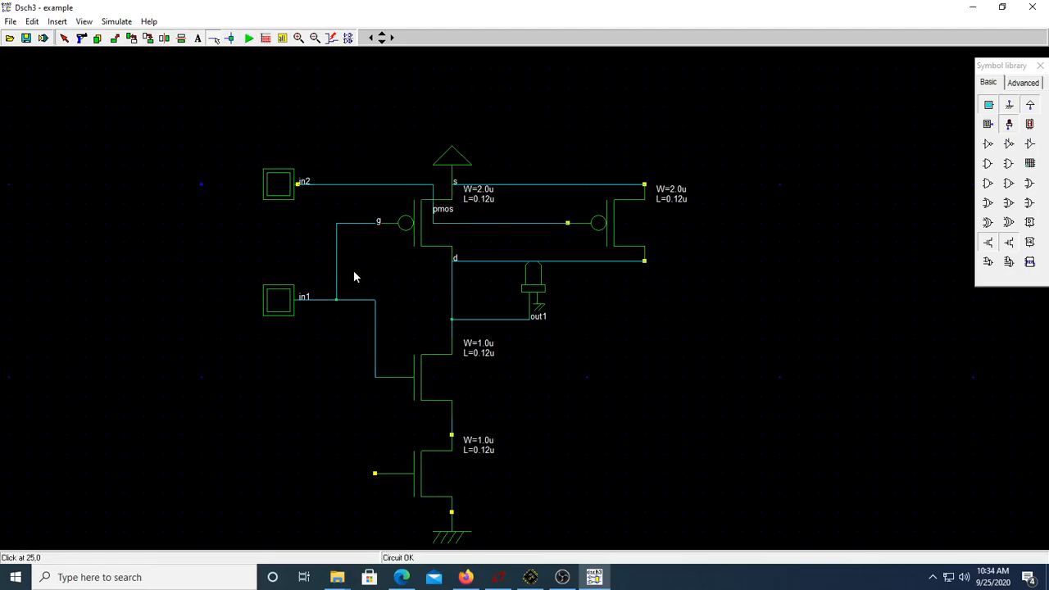
left_click_drag(323, 475, 300, 184)
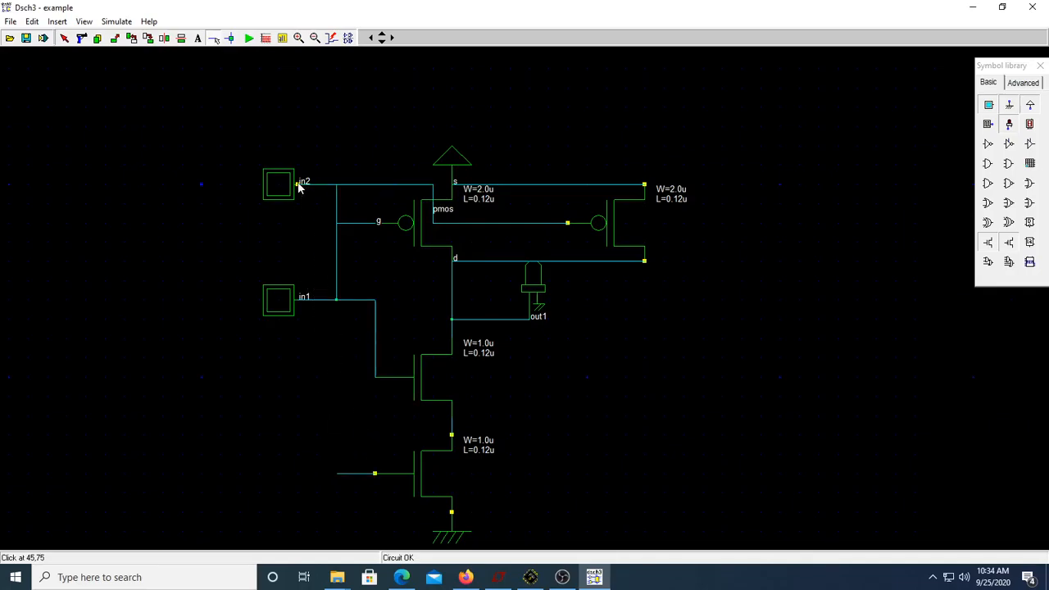
left_click_drag(319, 477, 325, 248)
left_click(312, 473)
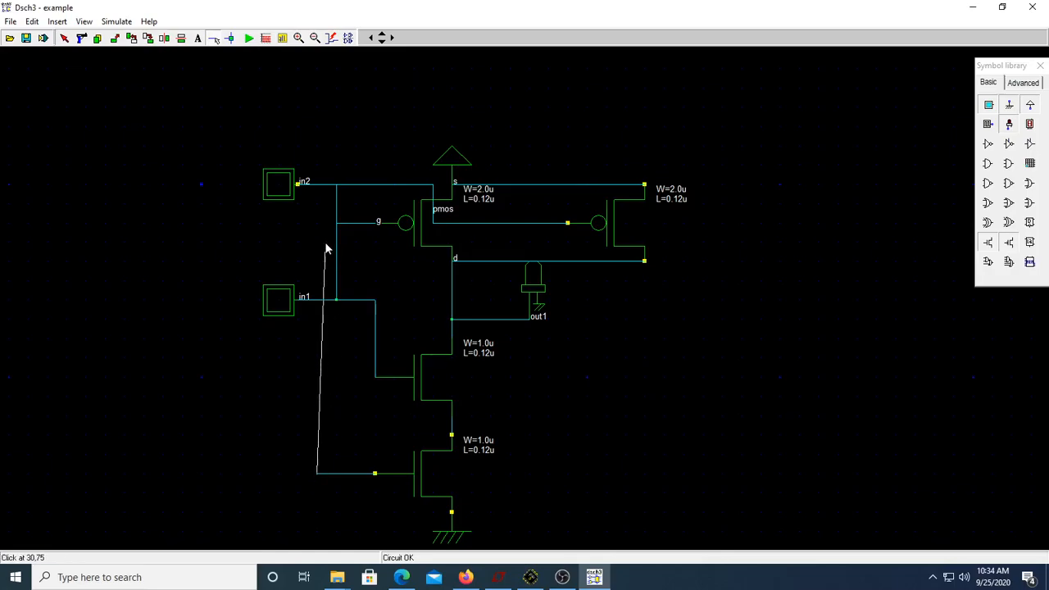
left_click(321, 188)
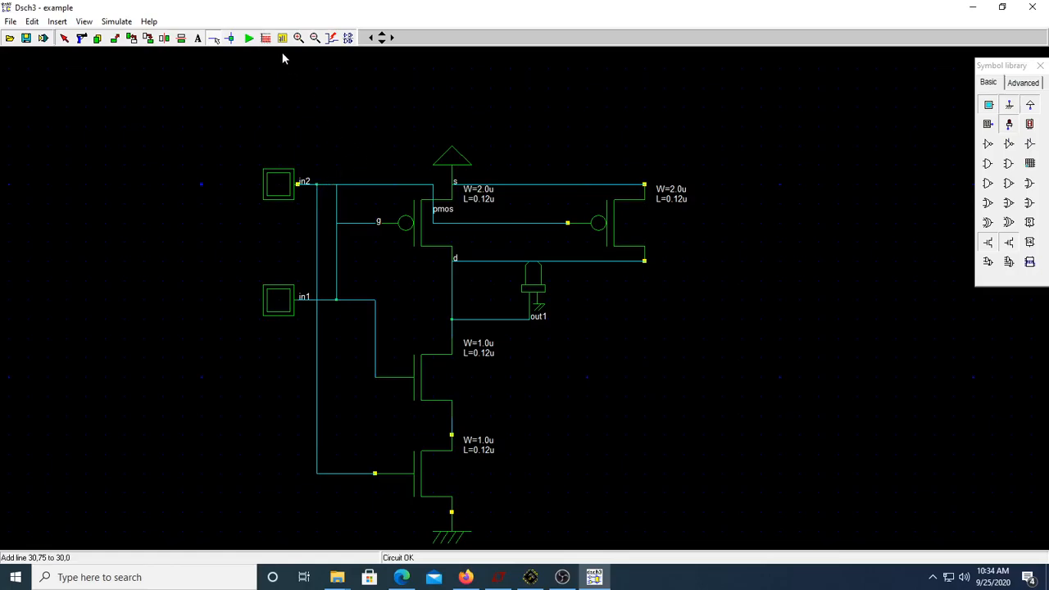
Step: Delete the stray vertical wire segment linking the in2 line to the first pMOS gate's wire
left_click(83, 39)
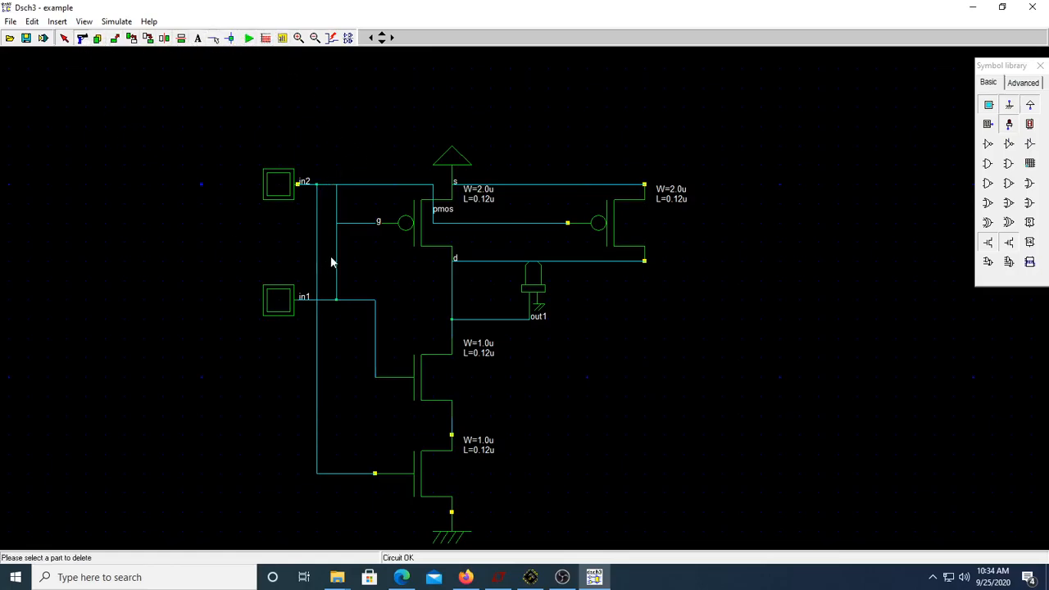
left_click(336, 208)
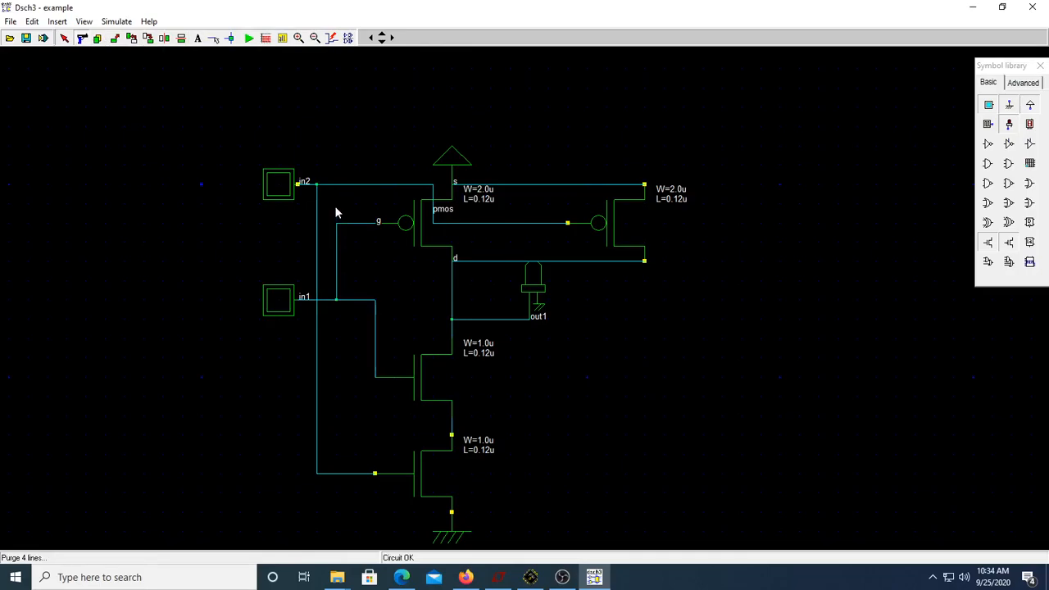
right_click(283, 297)
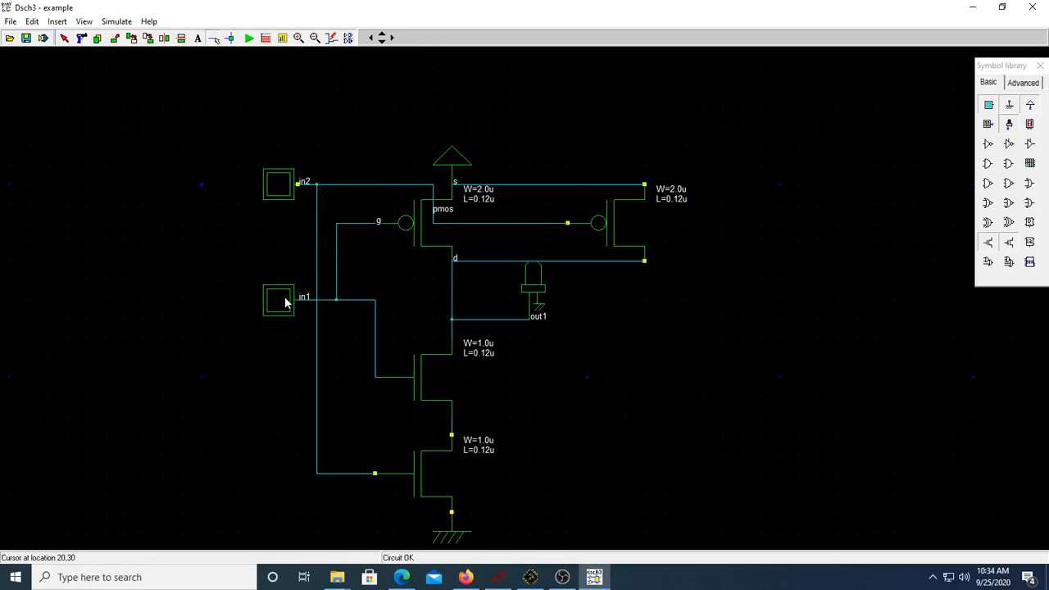
Step: Start the simulation of the NAND gate and switch both in1 and in2 on
left_click(276, 307)
left_click(305, 303)
left_click(283, 185)
left_click(249, 38)
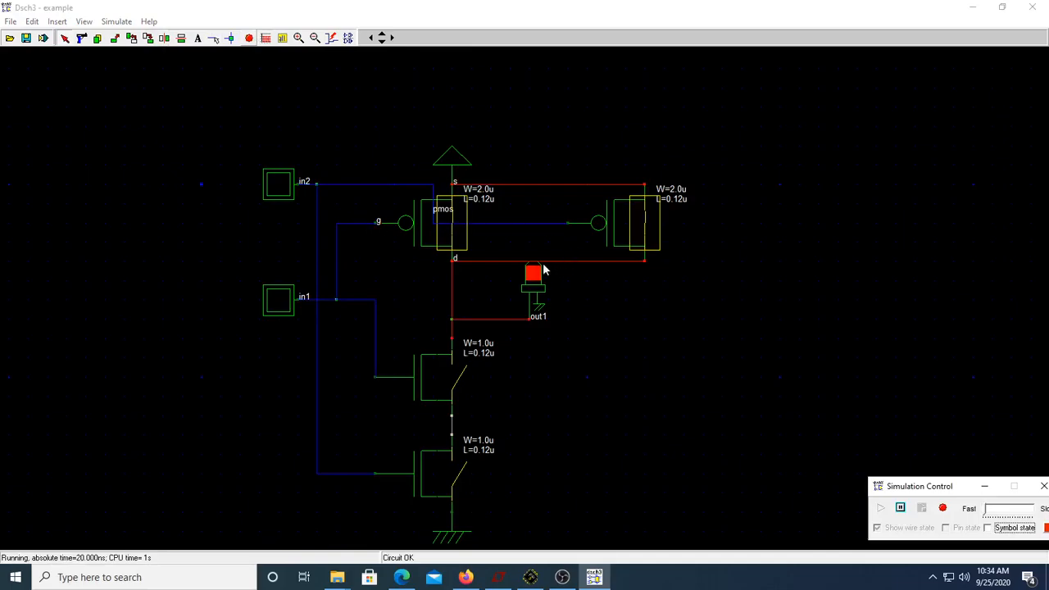
left_click(285, 311)
left_click(281, 183)
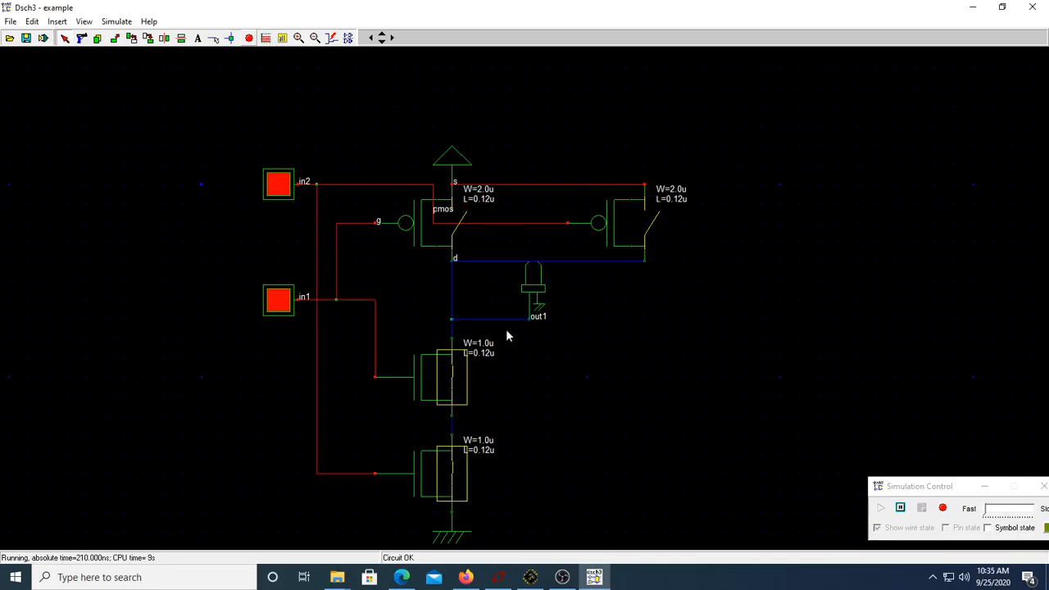
Step: Test the other input combinations: switch in1 off and back on, in2 off and back on, and both inputs off
left_click(279, 302)
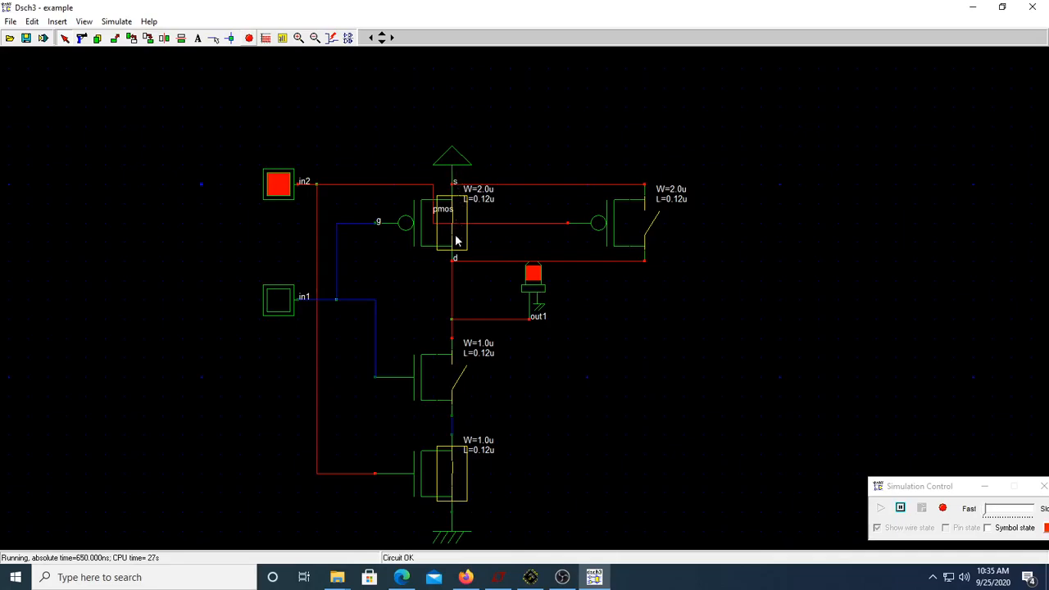
left_click(284, 299)
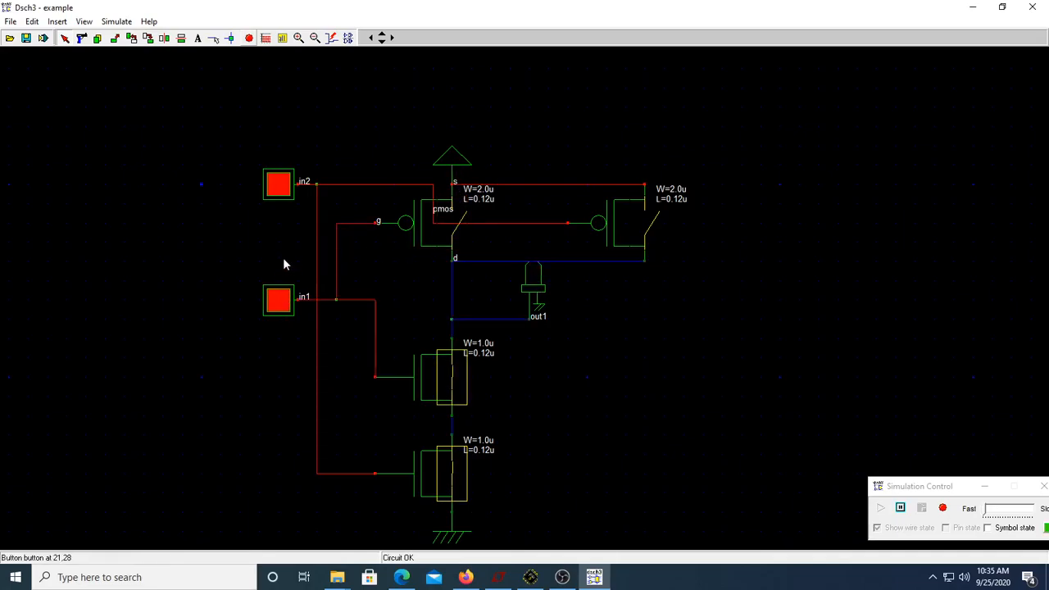
left_click(282, 194)
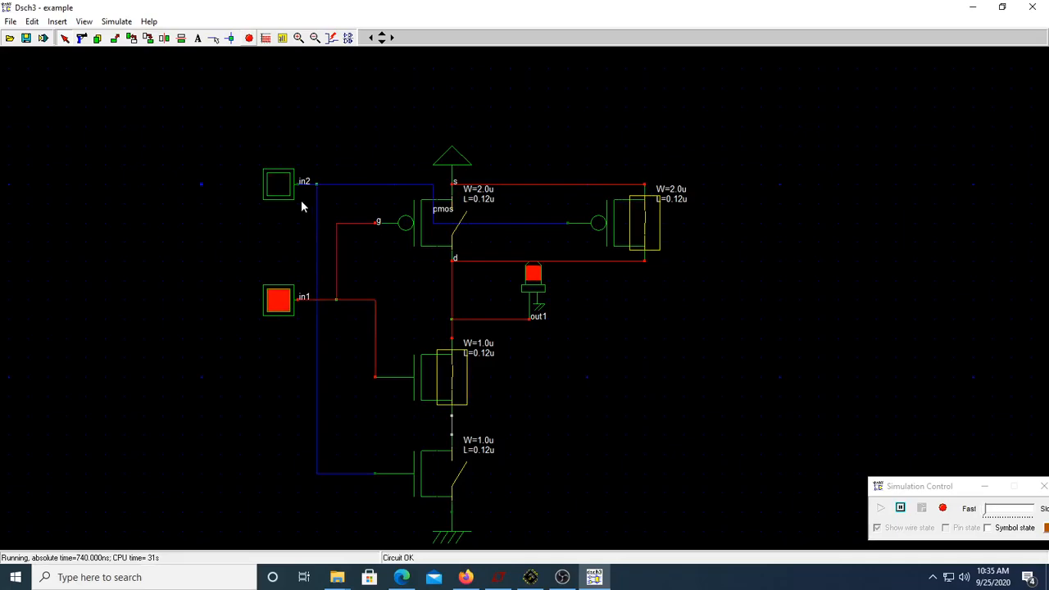
left_click(290, 187)
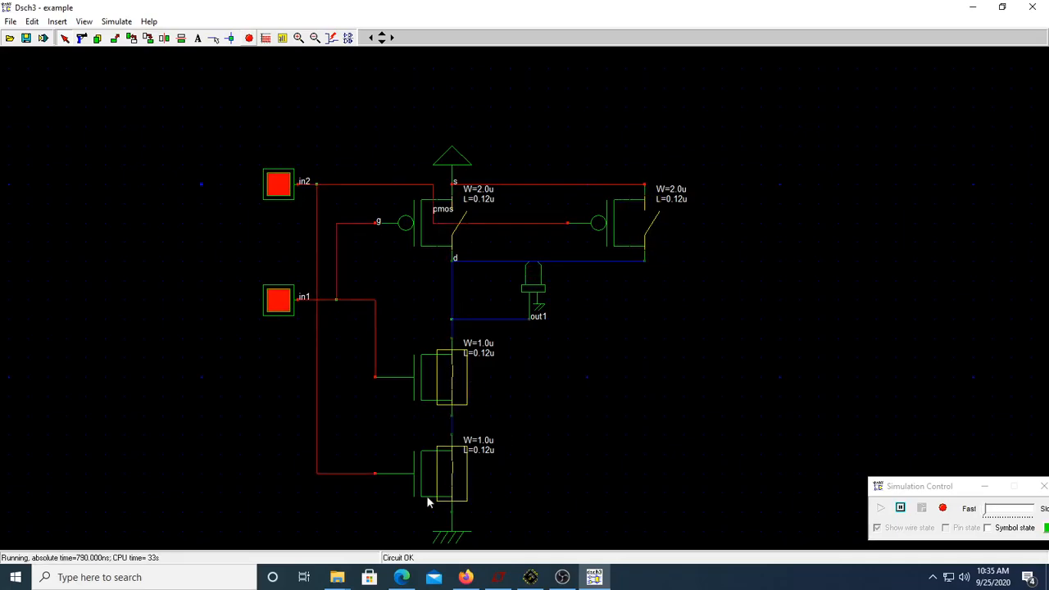
left_click(291, 303)
left_click(290, 188)
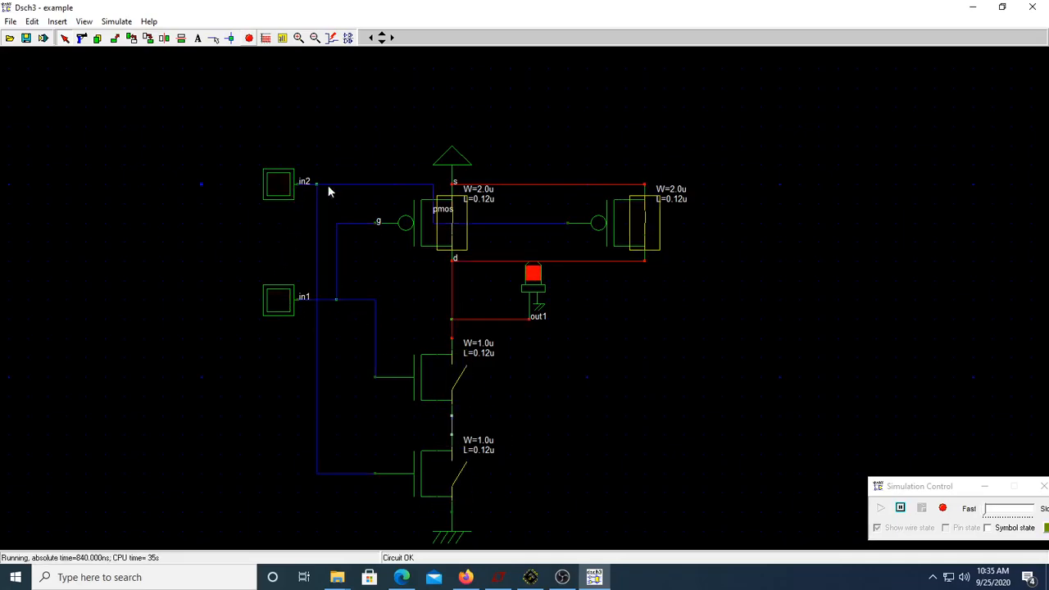